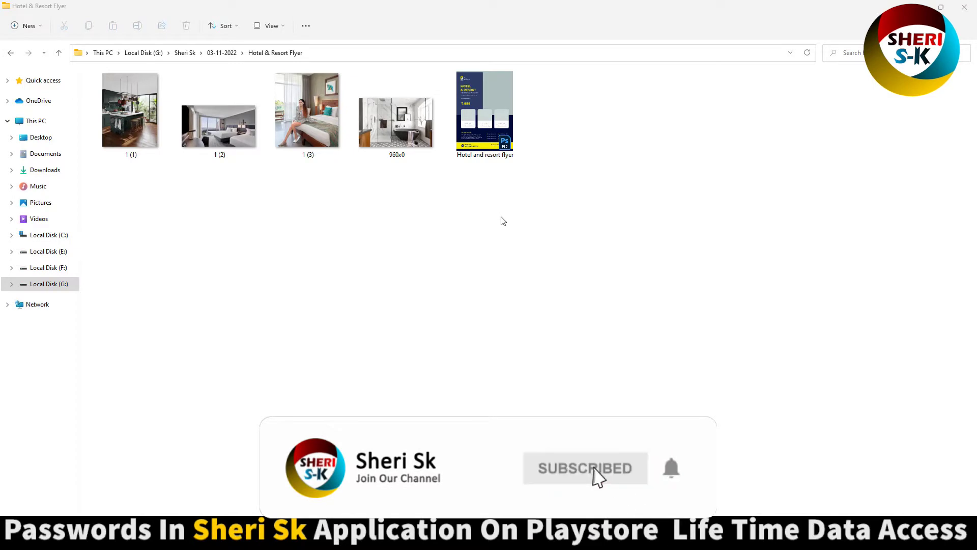
# Select the Hotel and resort flyer PSD, then show the creator's Facebook page in Chrome.
pyautogui.click(489, 129)
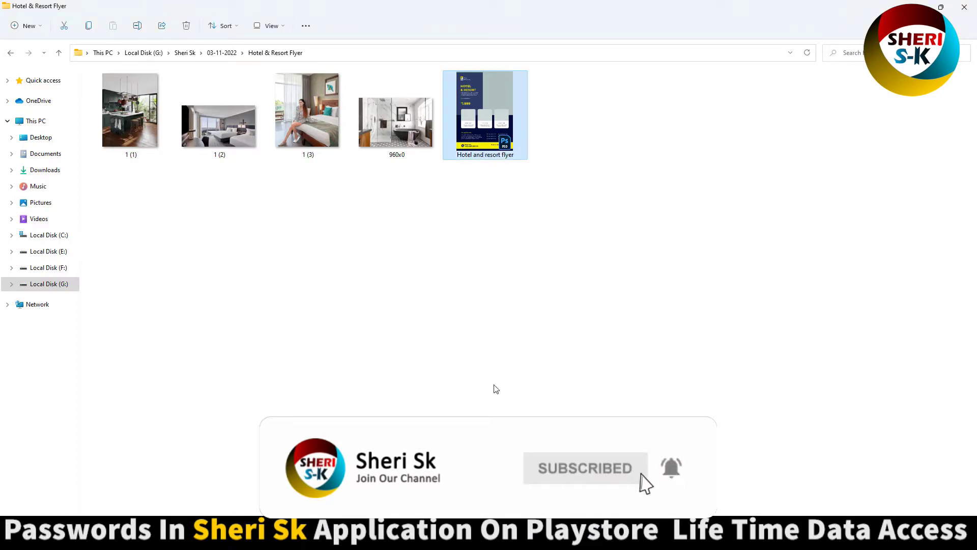
pyautogui.click(504, 534)
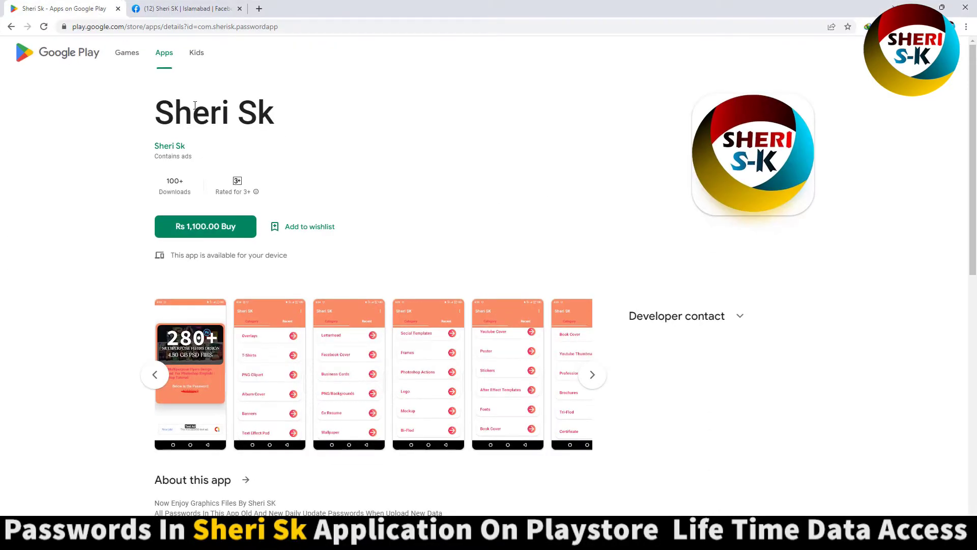
pyautogui.moveTo(161, 116); pyautogui.dragTo(371, 107)
pyautogui.click(165, 5)
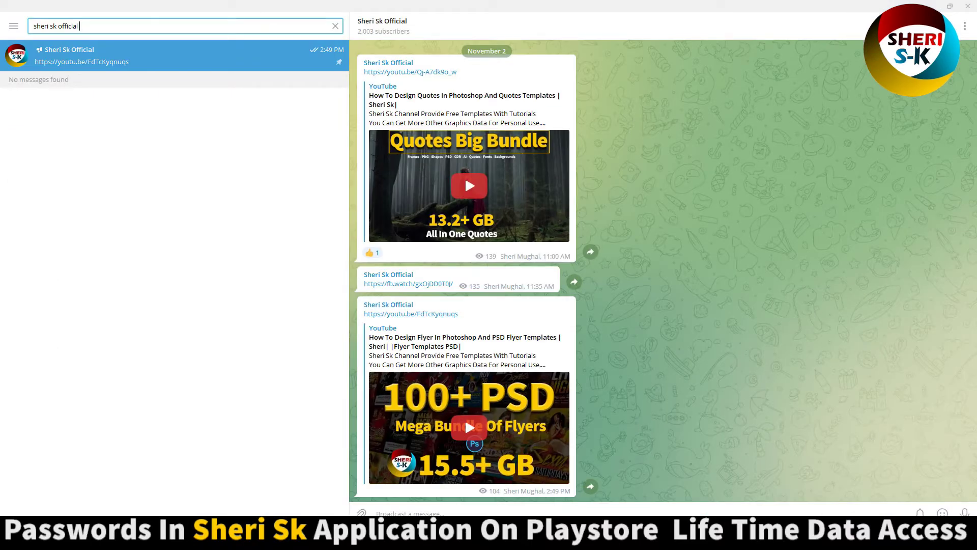
pyautogui.scroll(8, 540, 420)
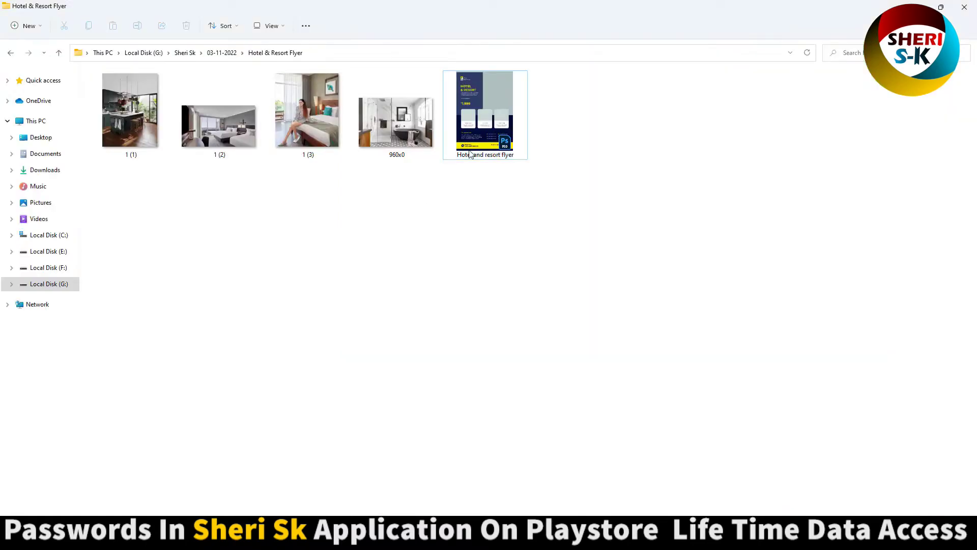
pyautogui.doubleClick(469, 154)
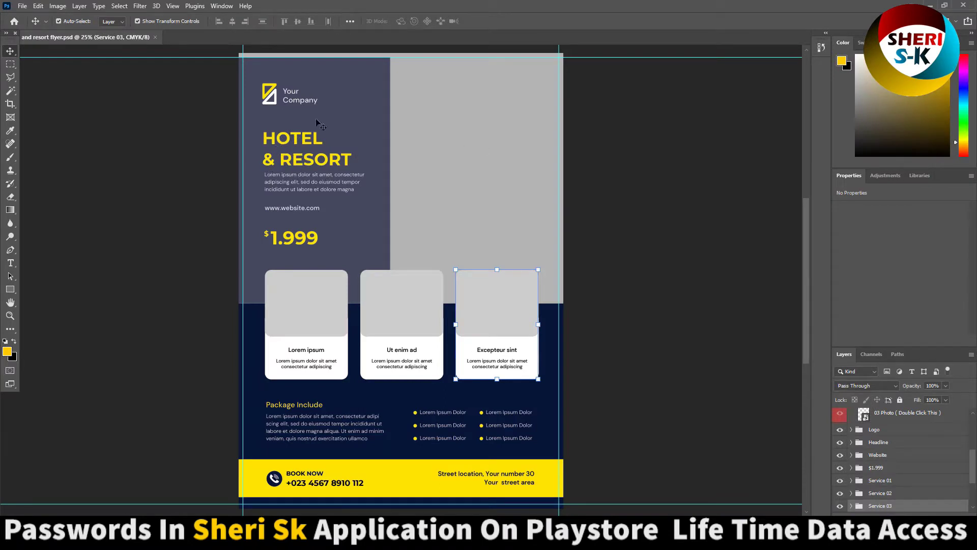
# Select the Main Image layer in the flyer's Layers panel.
pyautogui.click(412, 188)
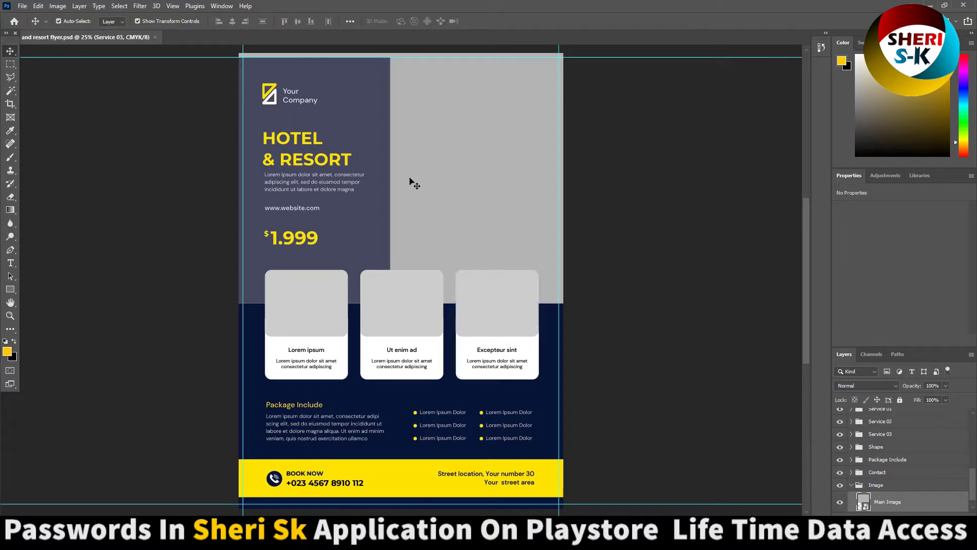
pyautogui.scroll(1, 896, 466)
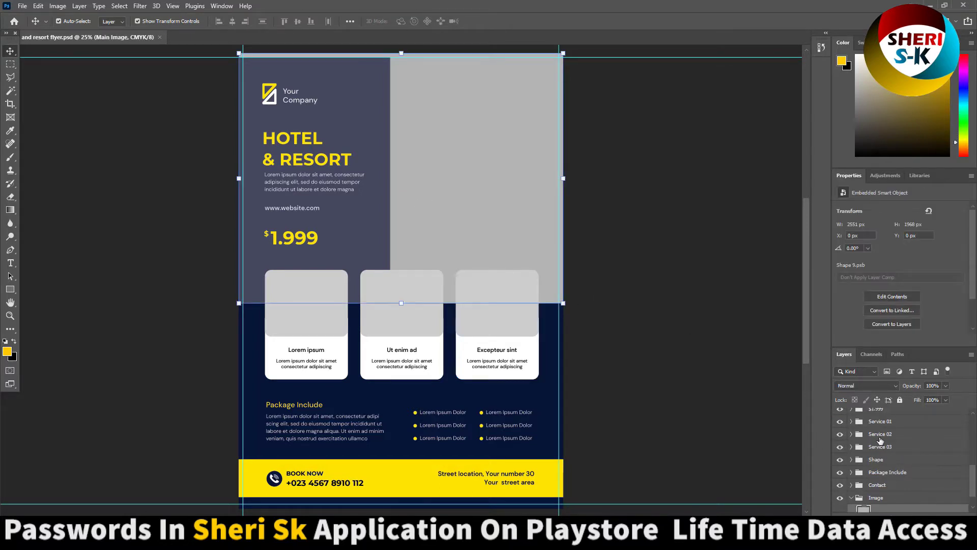
pyautogui.click(888, 449)
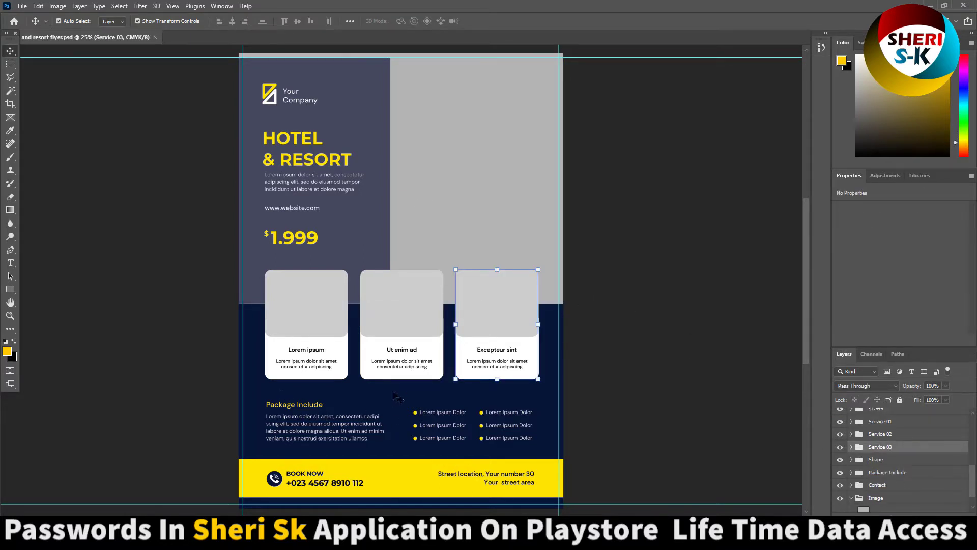
pyautogui.scroll(-2, 859, 477)
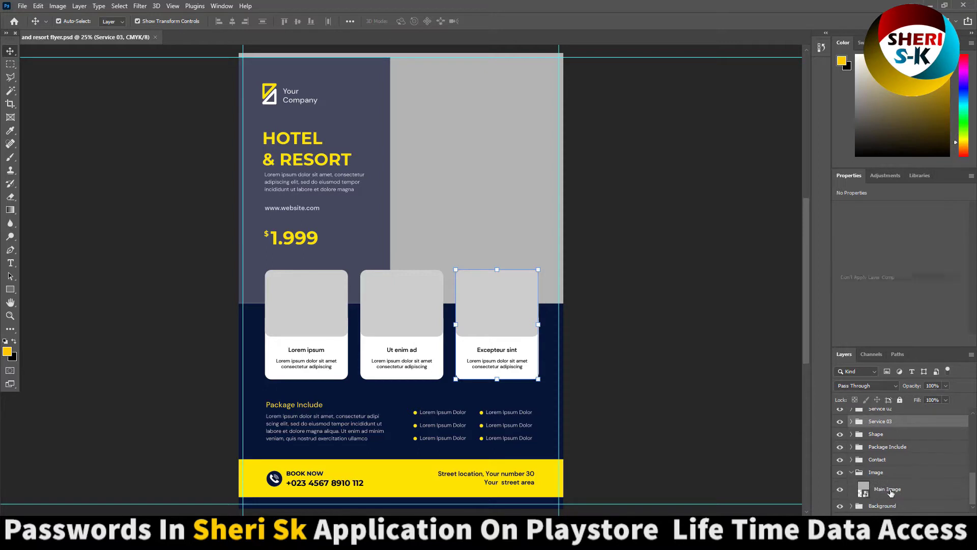
pyautogui.click(890, 489)
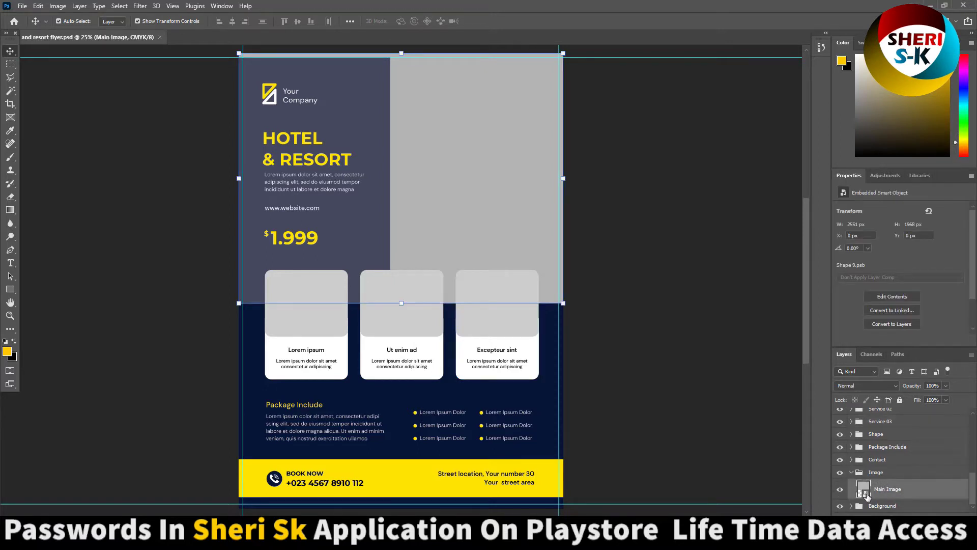
# Open the Main Image smart object (Shape 91.psb) and open photo 1 (2).jpg in Photoshop.
pyautogui.doubleClick(864, 491)
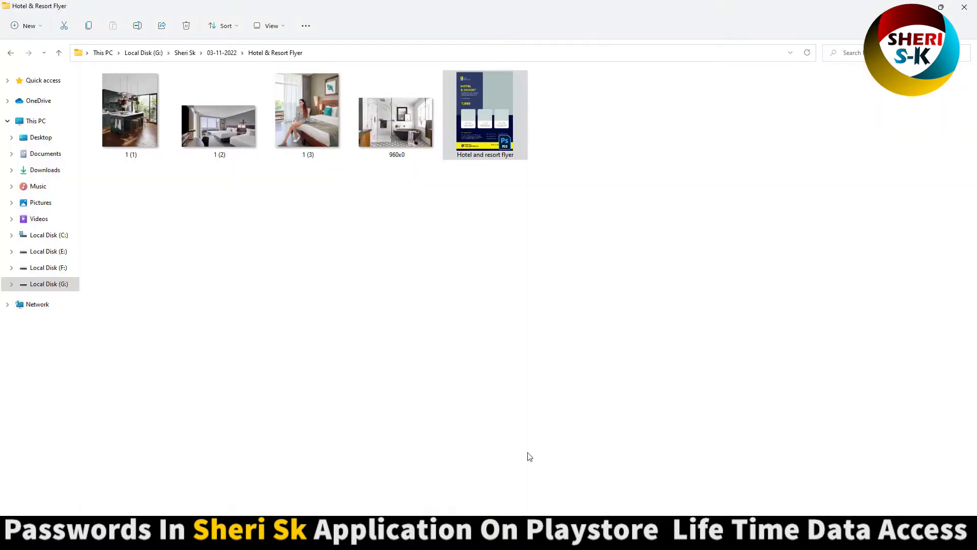
pyautogui.rightClick(228, 127)
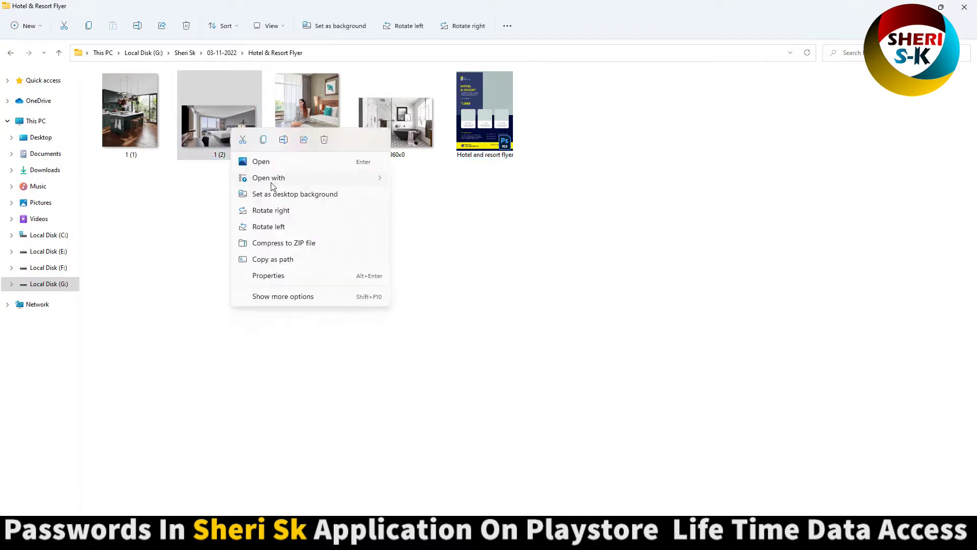
pyautogui.moveTo(279, 178)
pyautogui.click(402, 197)
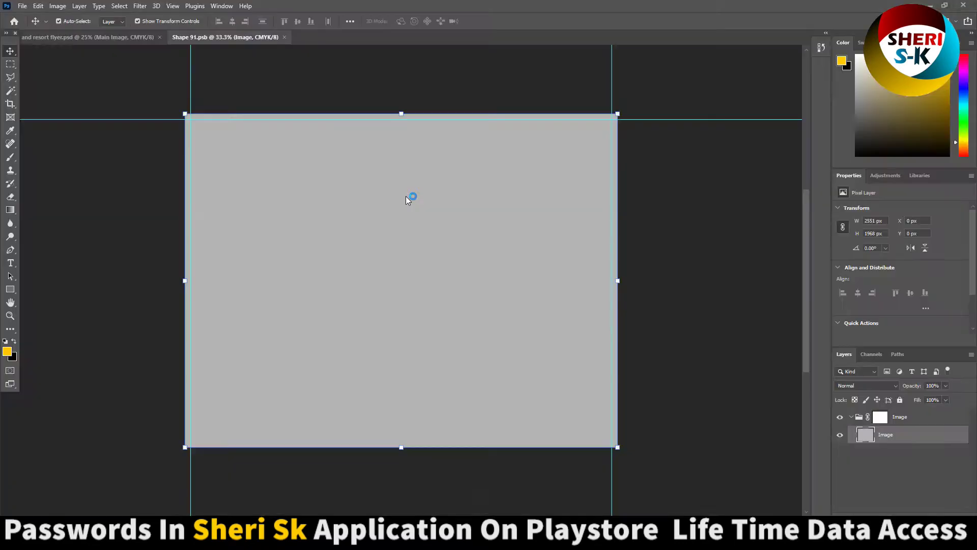
# Bring the twin-bed room photo into Shape 91.psb and scale it to about 126%.
pyautogui.moveTo(362, 41); pyautogui.dragTo(493, 193)
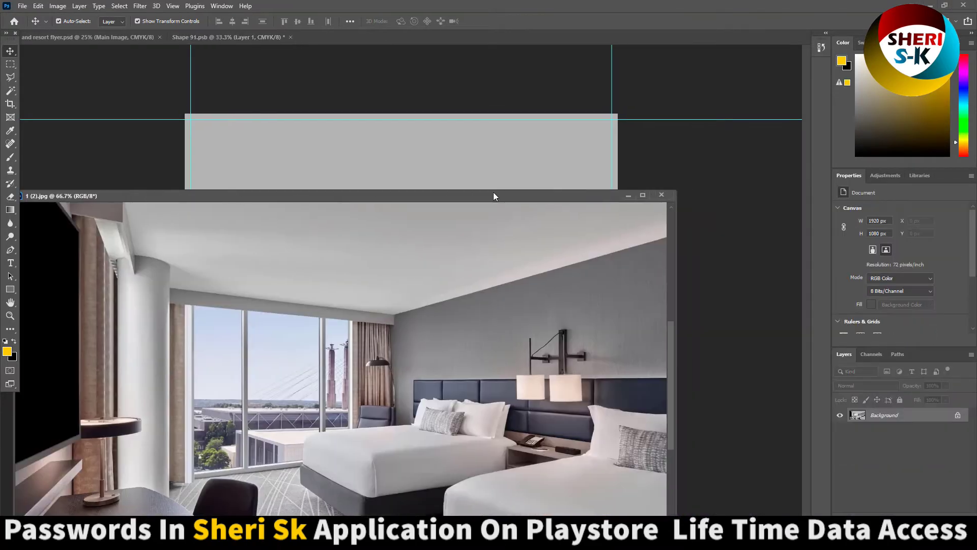
pyautogui.click(661, 194)
pyautogui.moveTo(424, 251); pyautogui.dragTo(396, 156)
pyautogui.moveTo(291, 300); pyautogui.dragTo(216, 374)
pyautogui.moveTo(429, 251); pyautogui.dragTo(462, 277)
pyautogui.press('Return')
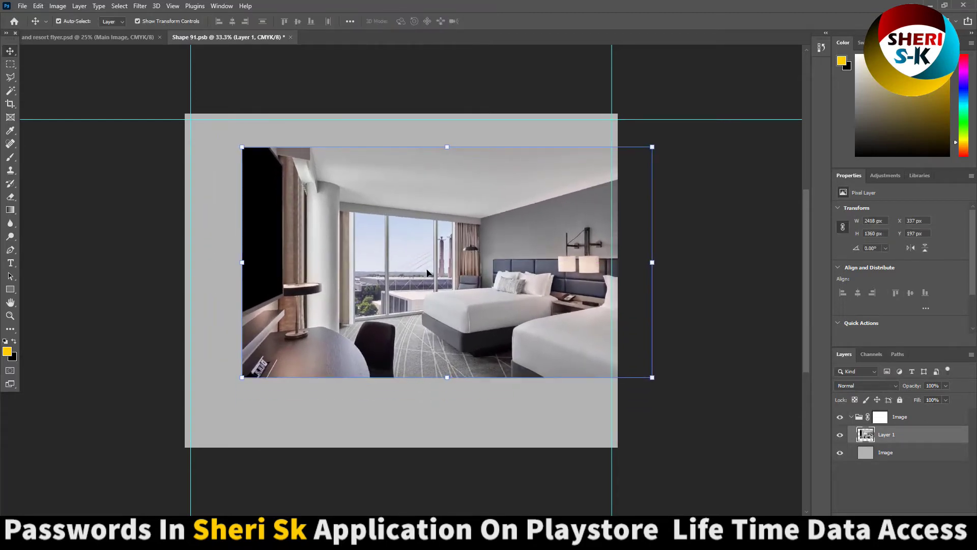
# Resize the room photo to about 114%, reposition it, save Shape 91.psb, and close it.
pyautogui.moveTo(257, 38); pyautogui.dragTo(243, 157)
pyautogui.hotkey('ctrl', 's')
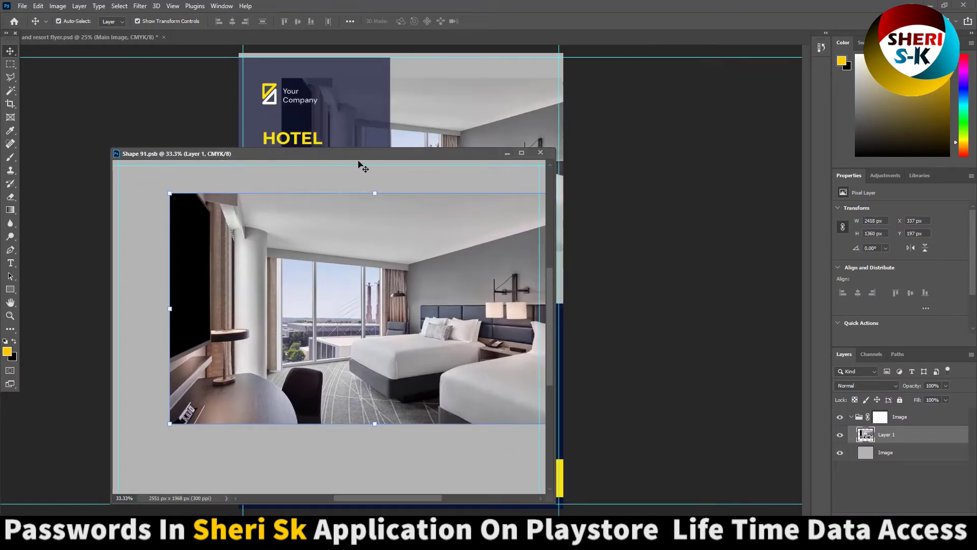
pyautogui.moveTo(370, 157); pyautogui.dragTo(811, 100)
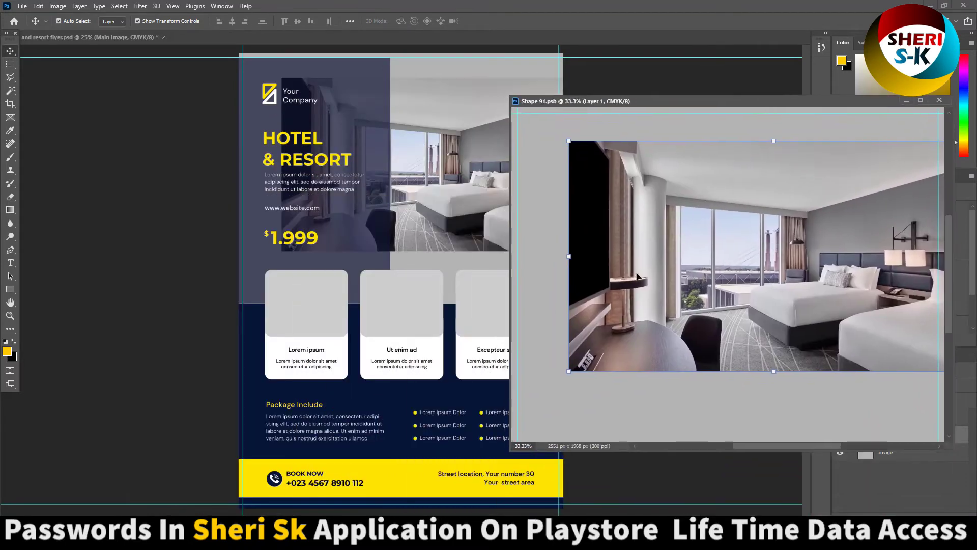
pyautogui.hotkey('ctrl', '-')
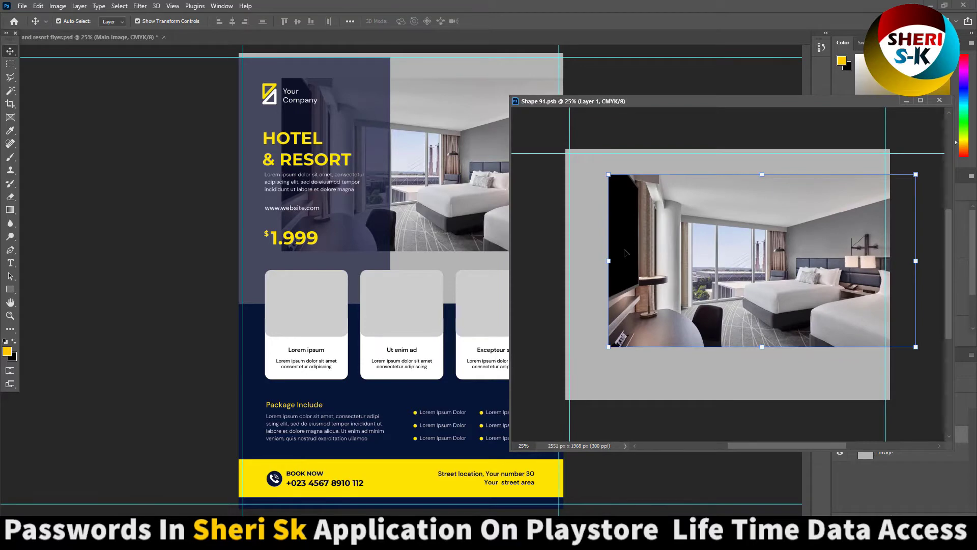
pyautogui.moveTo(610, 260); pyautogui.dragTo(565, 261)
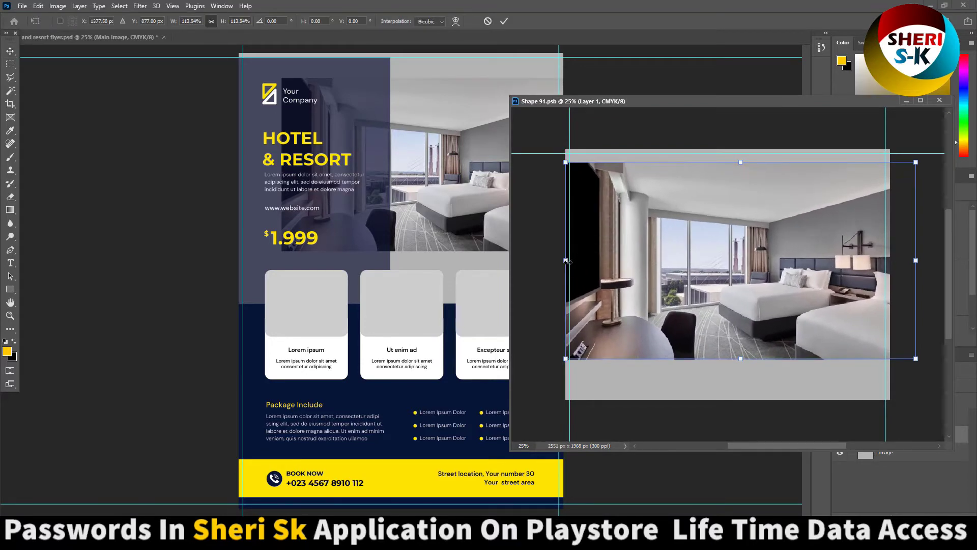
pyautogui.press('Return')
pyautogui.hotkey('ctrl', 's')
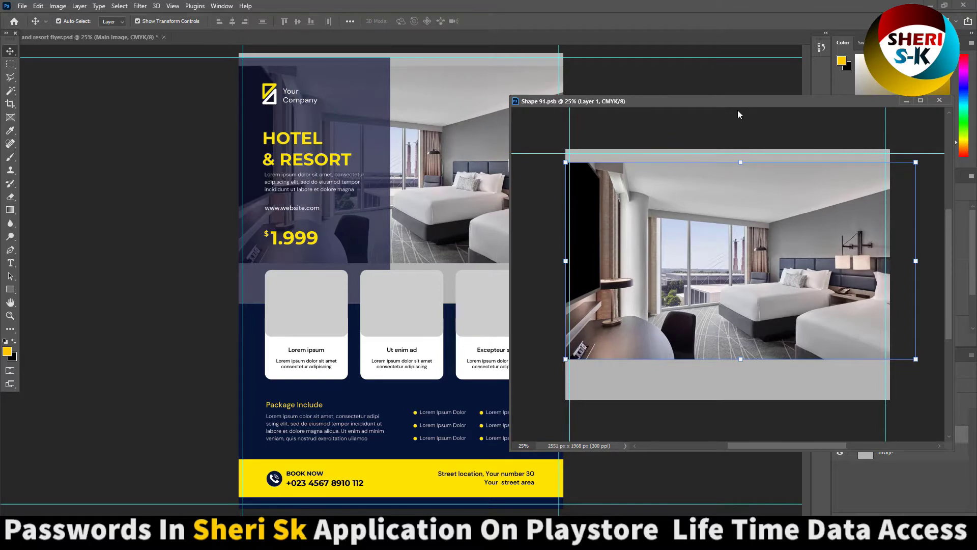
pyautogui.moveTo(746, 99); pyautogui.dragTo(495, 264)
pyautogui.moveTo(531, 346); pyautogui.dragTo(505, 349)
pyautogui.hotkey('ctrl', 's')
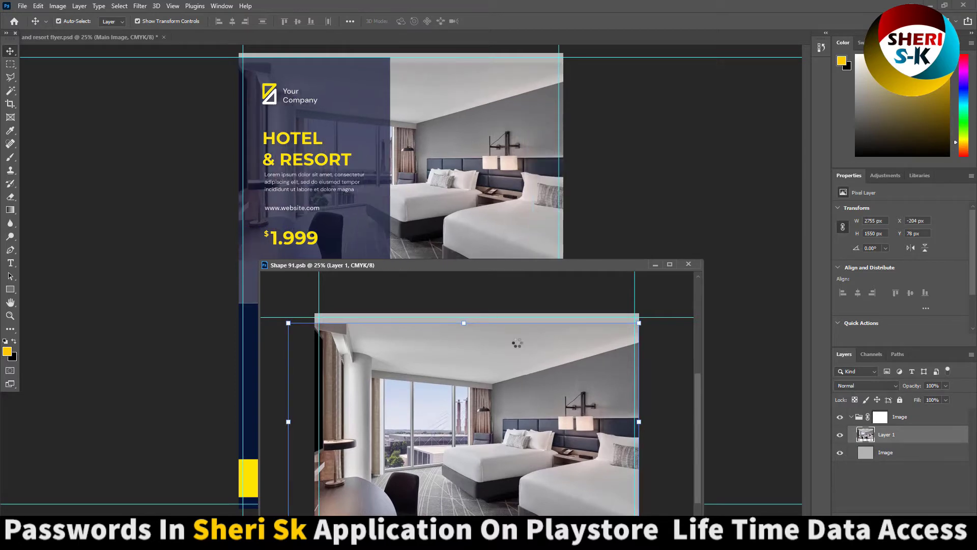
pyautogui.click(689, 264)
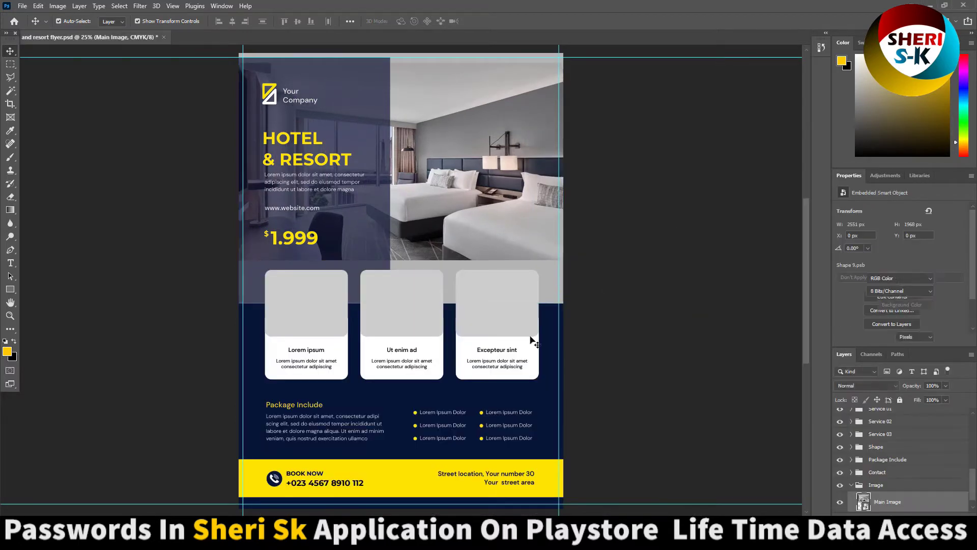
# Open the first card's 01 Photo smart object and open photo 1 (1) in Photoshop.
pyautogui.click(331, 326)
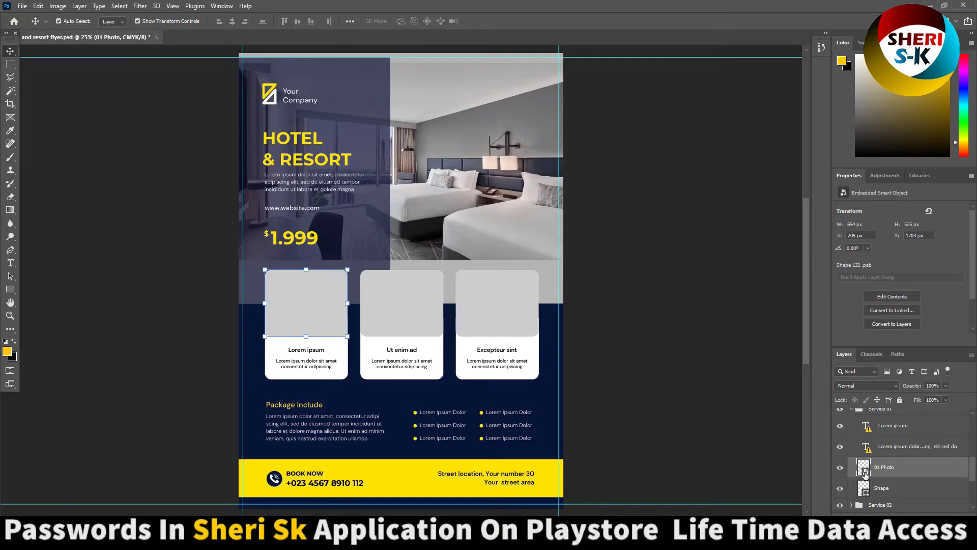
pyautogui.doubleClick(863, 467)
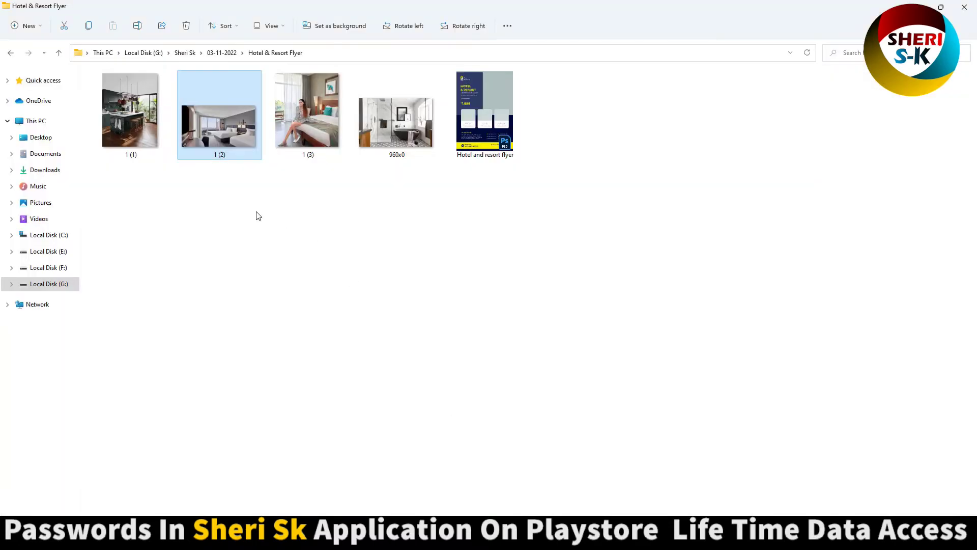
pyautogui.rightClick(117, 120)
pyautogui.moveTo(157, 170)
pyautogui.click(312, 188)
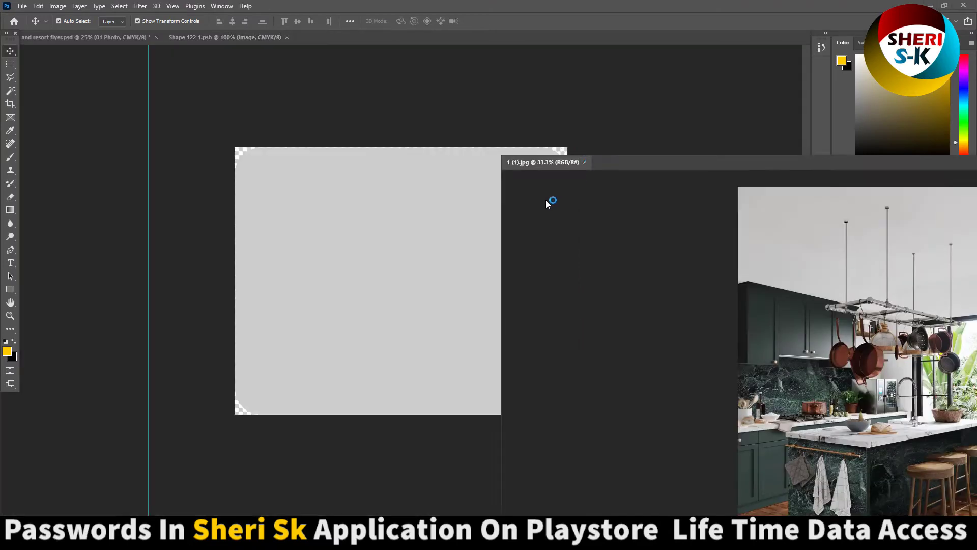
# Bring the kitchen photo into the card's smart object and shrink it to about 47%.
pyautogui.moveTo(546, 201); pyautogui.dragTo(414, 220)
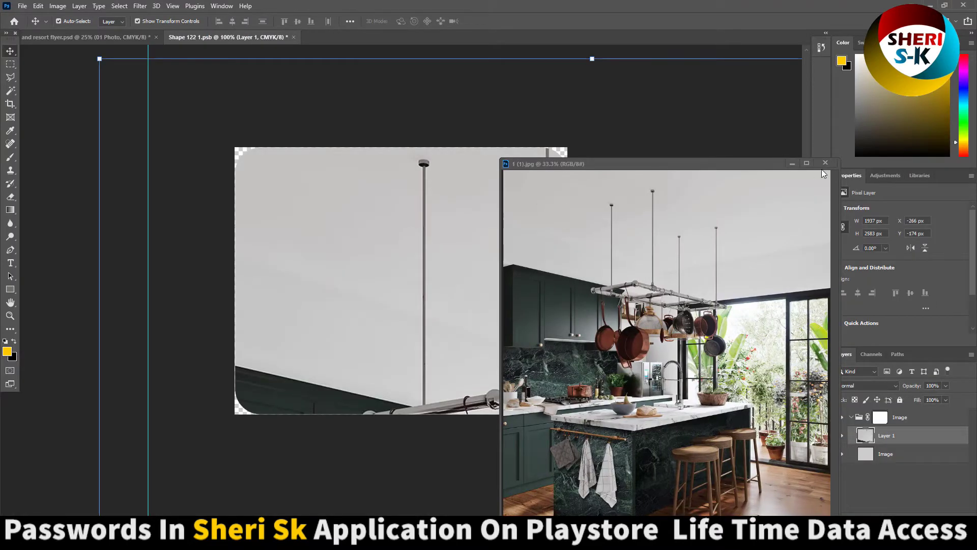
pyautogui.click(825, 164)
pyautogui.moveTo(581, 150); pyautogui.dragTo(386, 142)
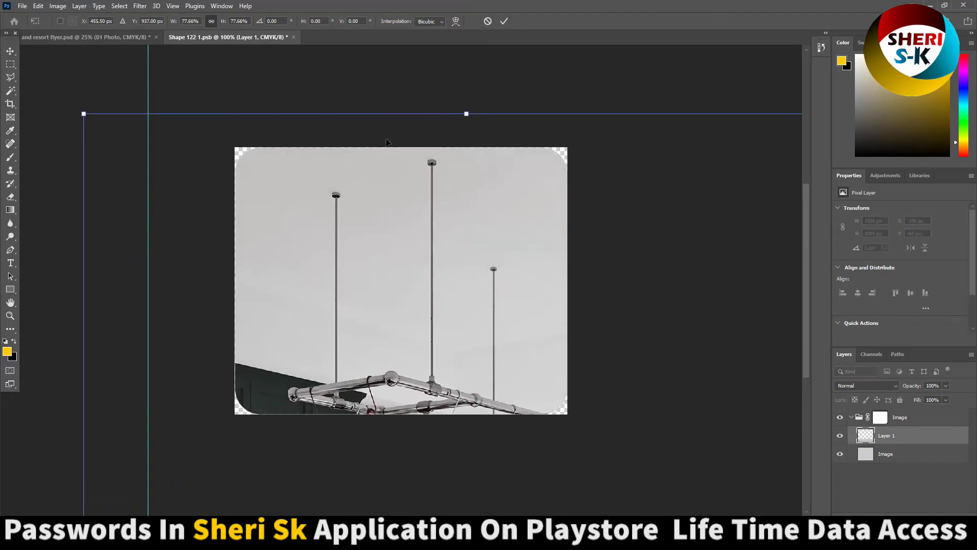
pyautogui.moveTo(79, 110); pyautogui.dragTo(633, 480)
pyautogui.hotkey('ctrl', '-')
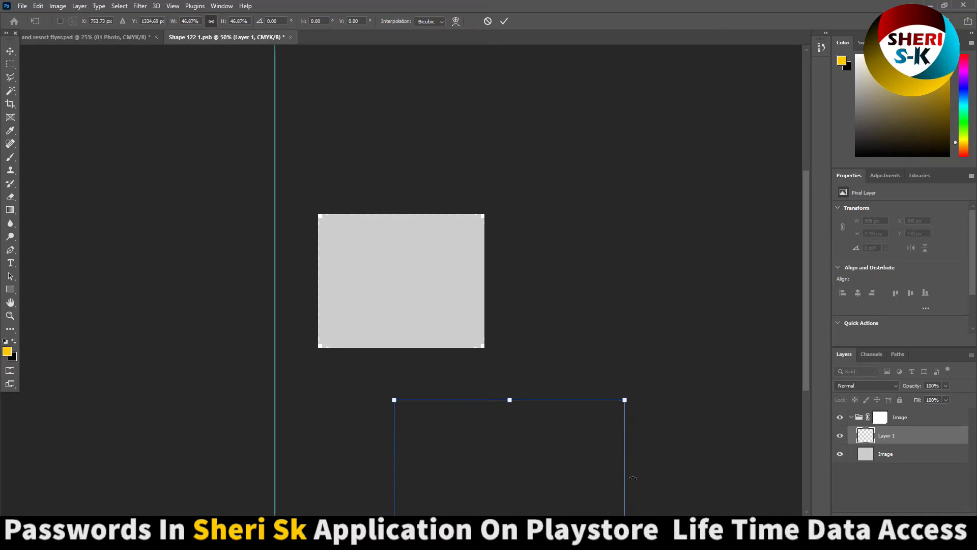
# Fit the kitchen photo into the grey placeholder at about a third size, then save and close.
pyautogui.moveTo(536, 467); pyautogui.dragTo(436, 250)
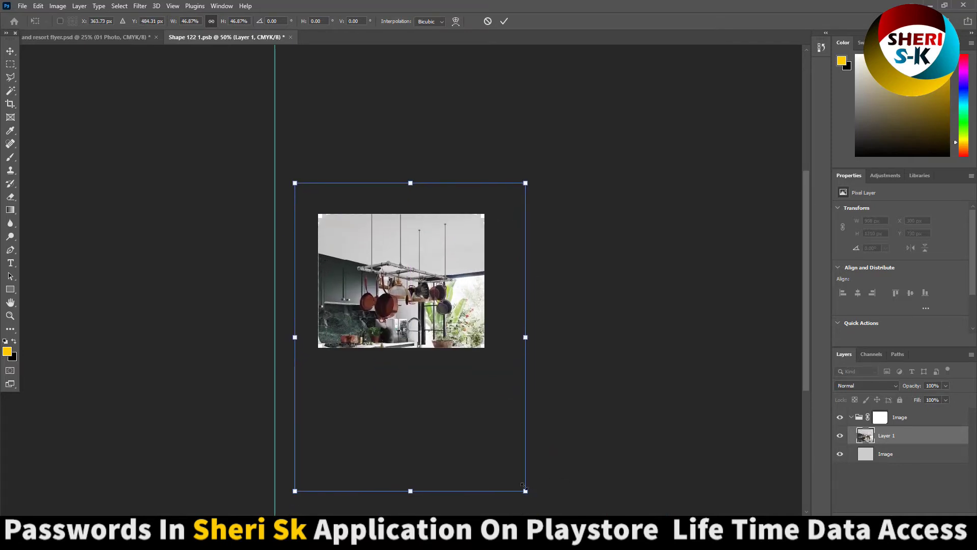
pyautogui.moveTo(289, 493); pyautogui.dragTo(355, 404)
pyautogui.moveTo(416, 248); pyautogui.dragTo(388, 239)
pyautogui.press('Left')
pyautogui.press('Left')
pyautogui.press('Left')
pyautogui.press('Left')
pyautogui.press('Up')
pyautogui.press('Up')
pyautogui.press('Up')
pyautogui.press('Up')
pyautogui.press('Up')
pyautogui.press('Up')
pyautogui.press('Up')
pyautogui.press('Up')
pyautogui.press('Up')
pyautogui.press('Up')
pyautogui.press('Up')
pyautogui.press('Up')
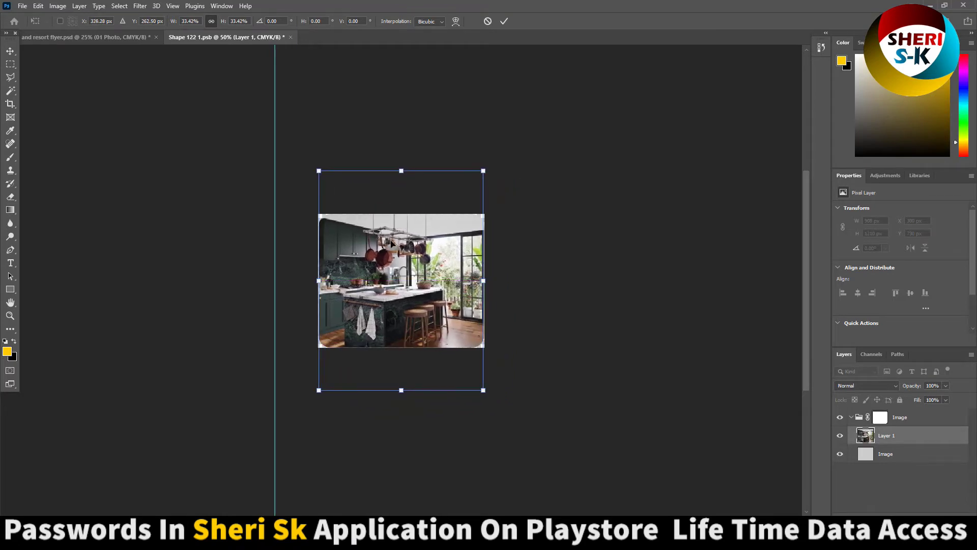
pyautogui.press('Return')
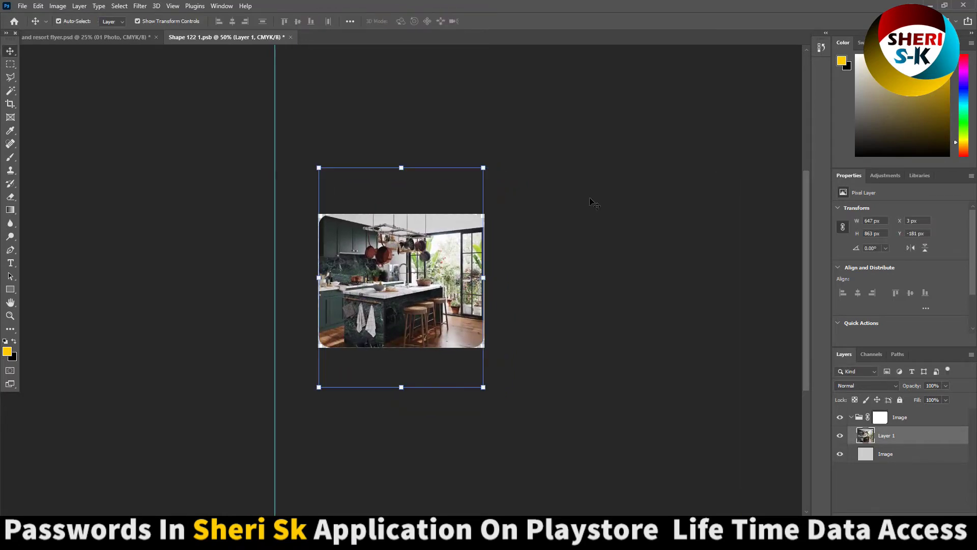
pyautogui.hotkey('ctrl', 's')
pyautogui.click(286, 37)
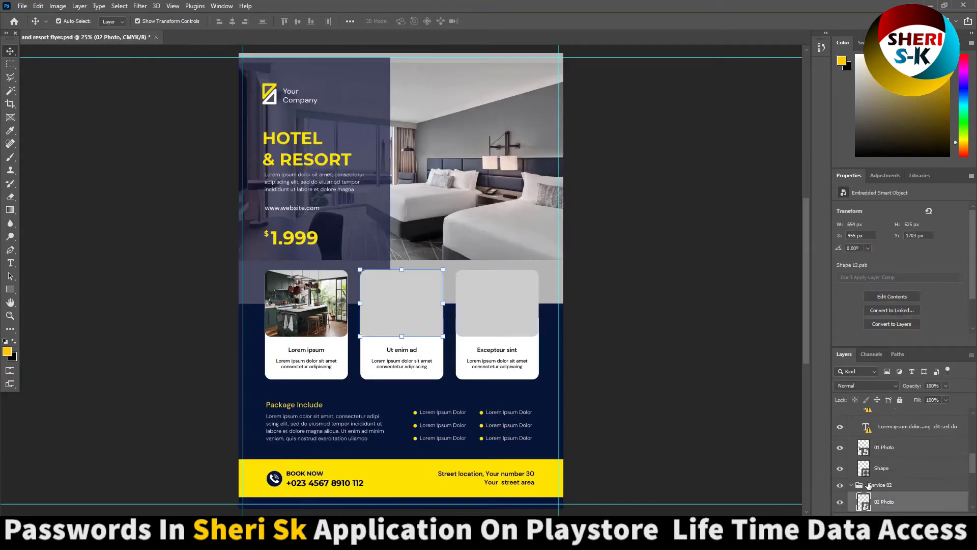
# Open the second card's photo placeholder and open the 960x0 bathroom image in Photoshop.
pyautogui.doubleClick(864, 502)
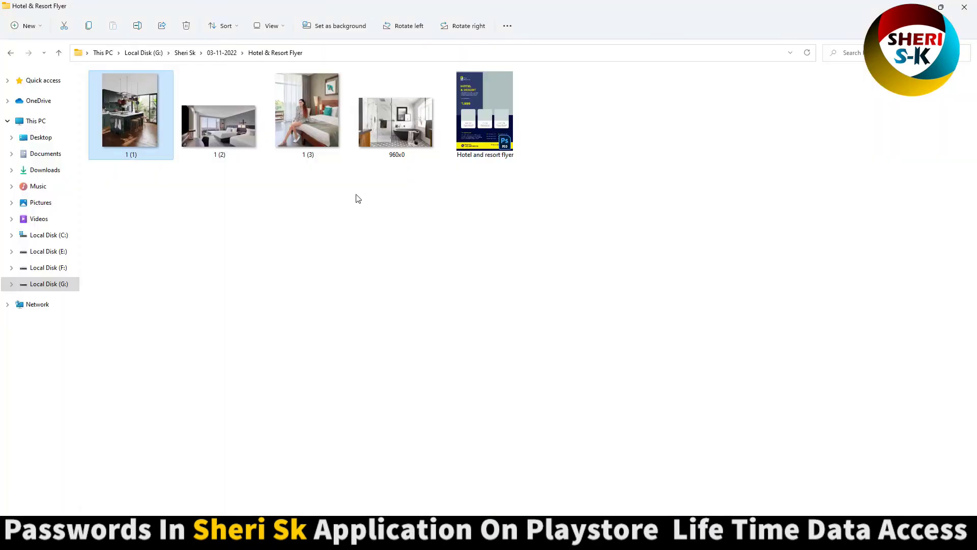
pyautogui.rightClick(380, 132)
pyautogui.moveTo(420, 178)
pyautogui.click(570, 197)
# Place the bathroom photo into Shape 121, shrink it to fit the frame, then save and close.
pyautogui.moveTo(333, 41); pyautogui.dragTo(440, 271)
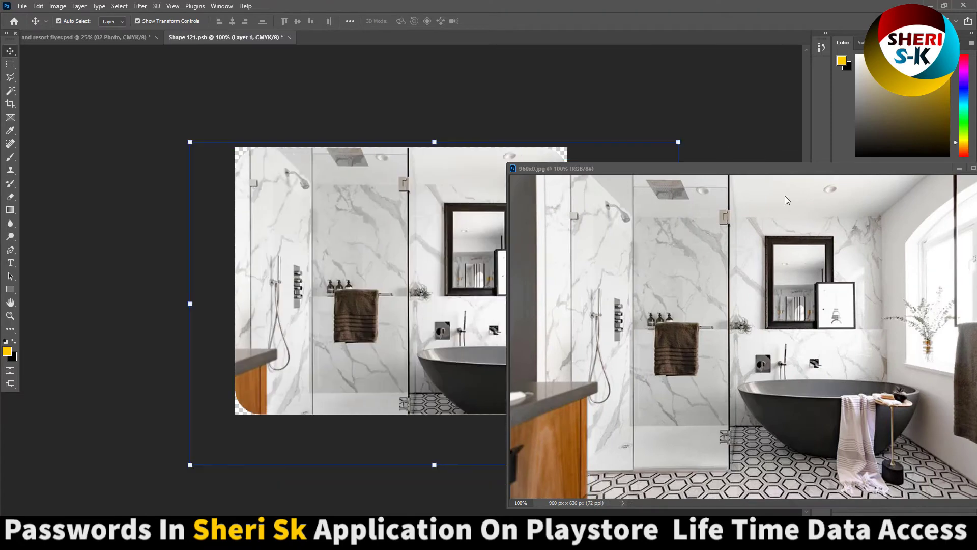
pyautogui.moveTo(888, 165); pyautogui.dragTo(616, 166)
pyautogui.click(746, 168)
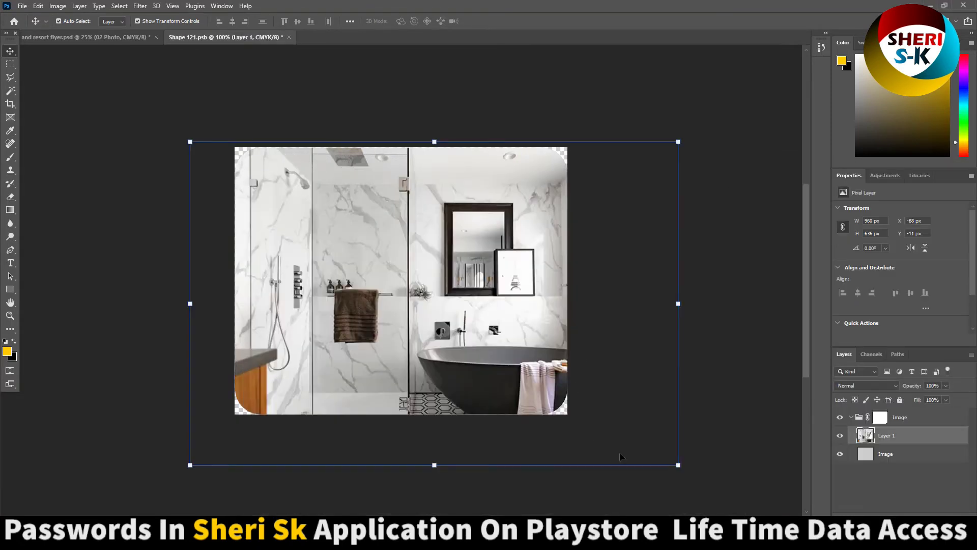
pyautogui.moveTo(677, 465); pyautogui.dragTo(601, 412)
pyautogui.press('Return')
pyautogui.hotkey('ctrl', 's')
pyautogui.click(285, 37)
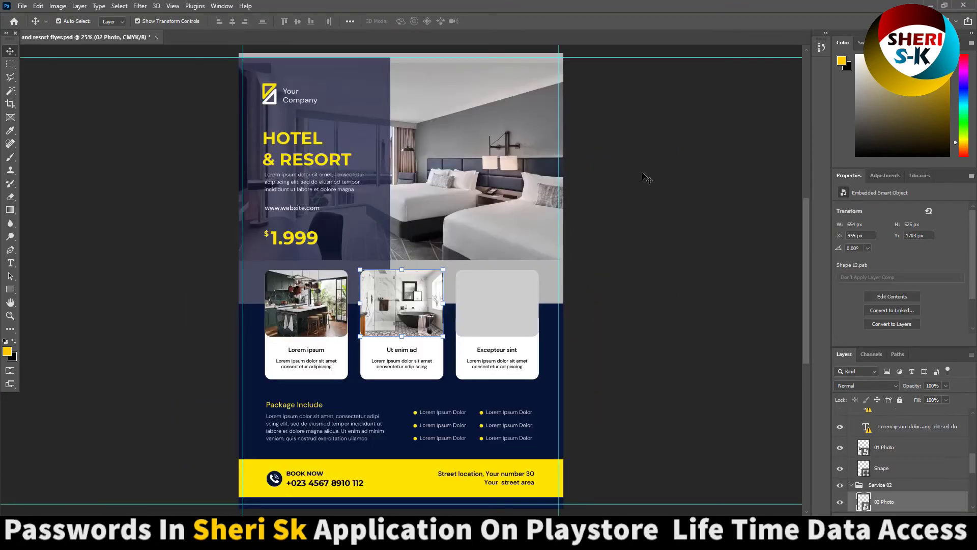
# Open the third card's photo placeholder and open the bedroom photo 1 (3).jpg.
pyautogui.doubleClick(865, 503)
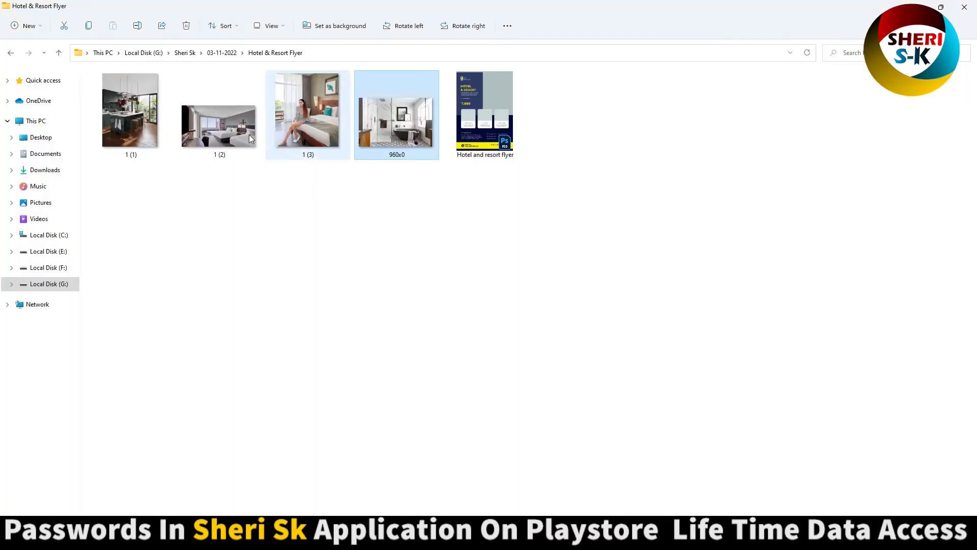
pyautogui.rightClick(295, 118)
pyautogui.click(483, 173)
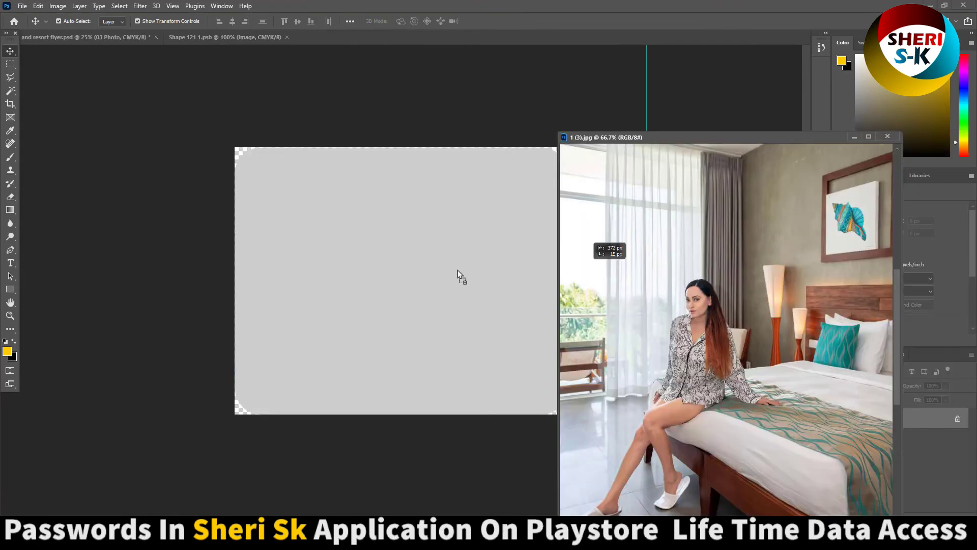
# Bring the bedroom photo into Shape 121 1, then scale and position it to fit the frame.
pyautogui.moveTo(514, 270); pyautogui.dragTo(480, 263)
pyautogui.moveTo(434, 308); pyautogui.dragTo(427, 245)
pyautogui.click(888, 137)
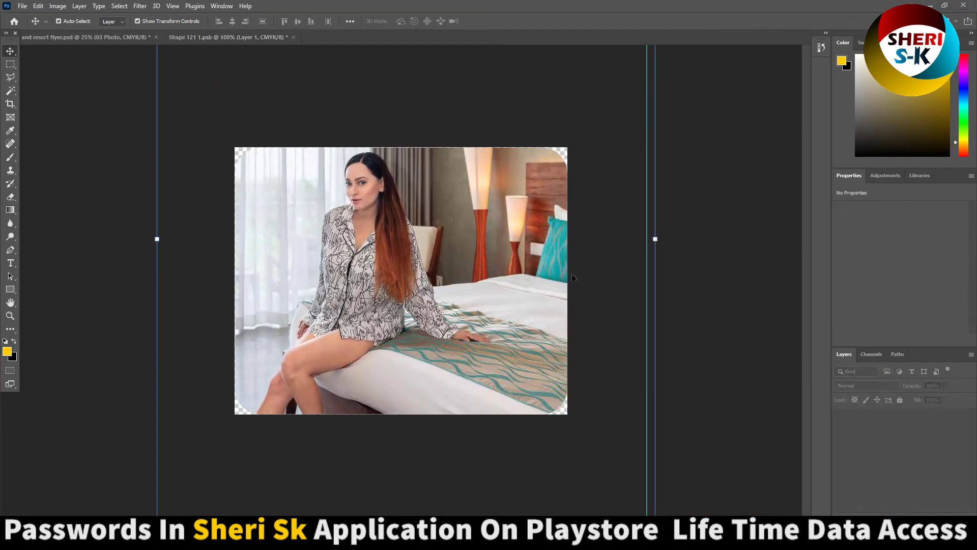
pyautogui.moveTo(157, 239); pyautogui.dragTo(235, 258)
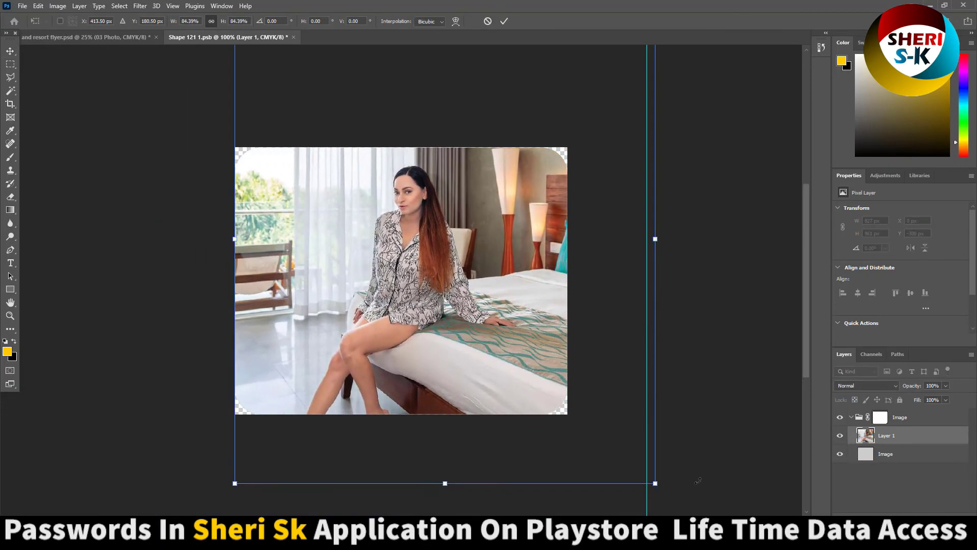
pyautogui.moveTo(658, 484); pyautogui.dragTo(591, 423)
pyautogui.moveTo(444, 269); pyautogui.dragTo(444, 293)
# Commit and save the placeholder, return to the flyer, and select the navy background shape.
pyautogui.press('Return')
pyautogui.hotkey('ctrl', 's')
pyautogui.click(289, 38)
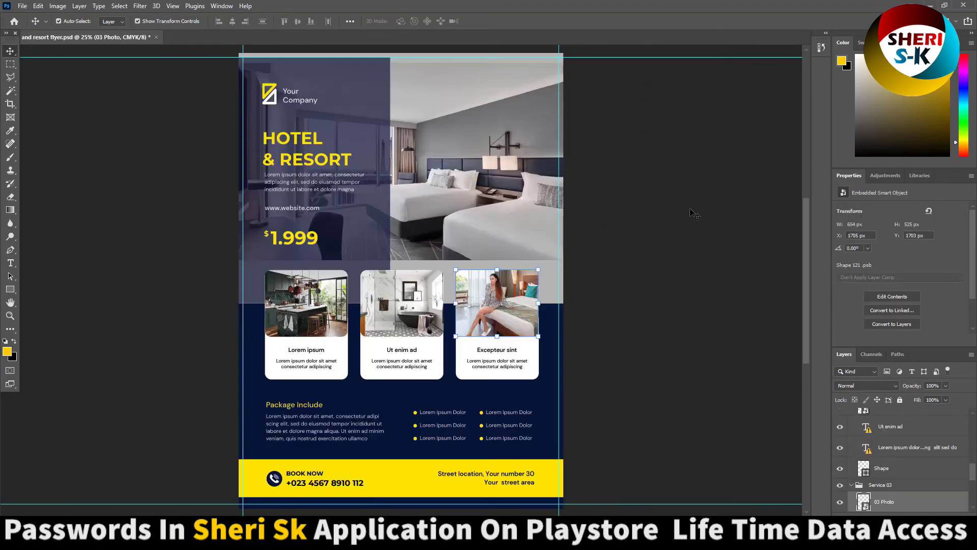
pyautogui.click(554, 412)
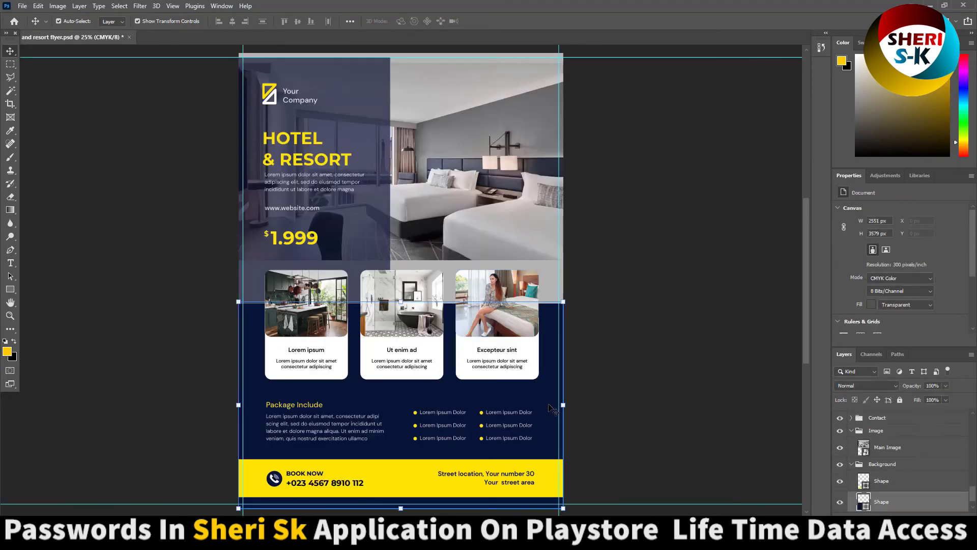
# Change the background shape's fill from navy to dark purple #360726.
pyautogui.doubleClick(864, 507)
pyautogui.moveTo(770, 293); pyautogui.dragTo(775, 256)
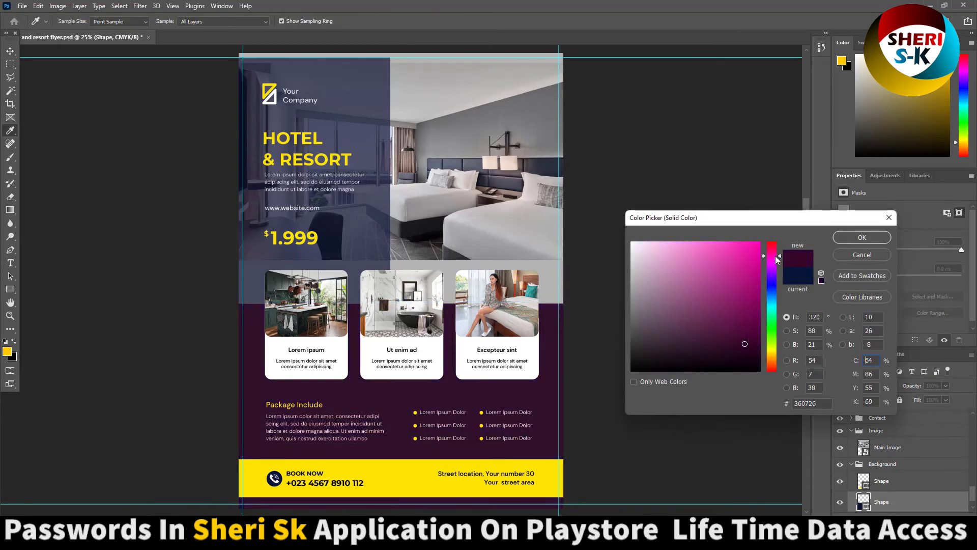
pyautogui.click(845, 237)
pyautogui.click(535, 360)
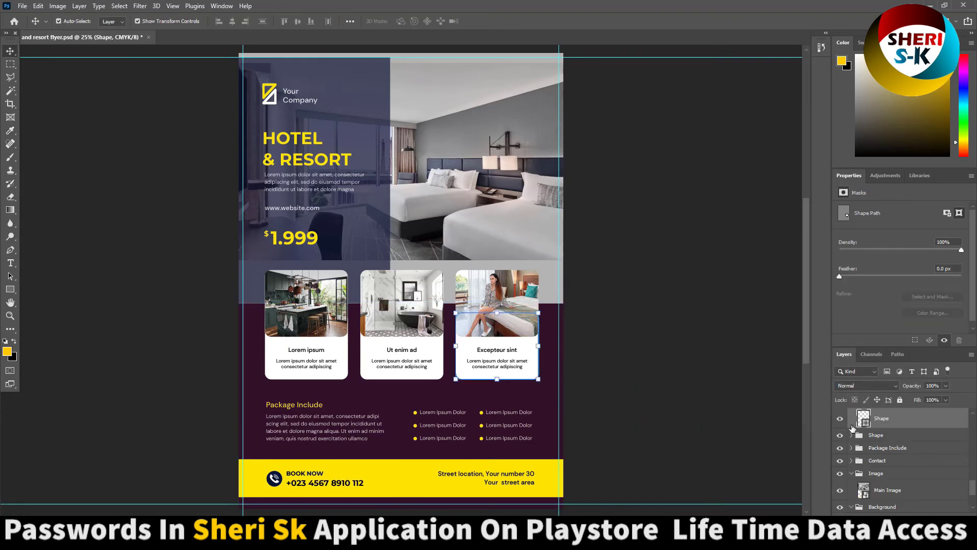
# Fill the third card with the footer's yellow #fee300, sampled from the flyer.
pyautogui.doubleClick(864, 417)
pyautogui.click(548, 402)
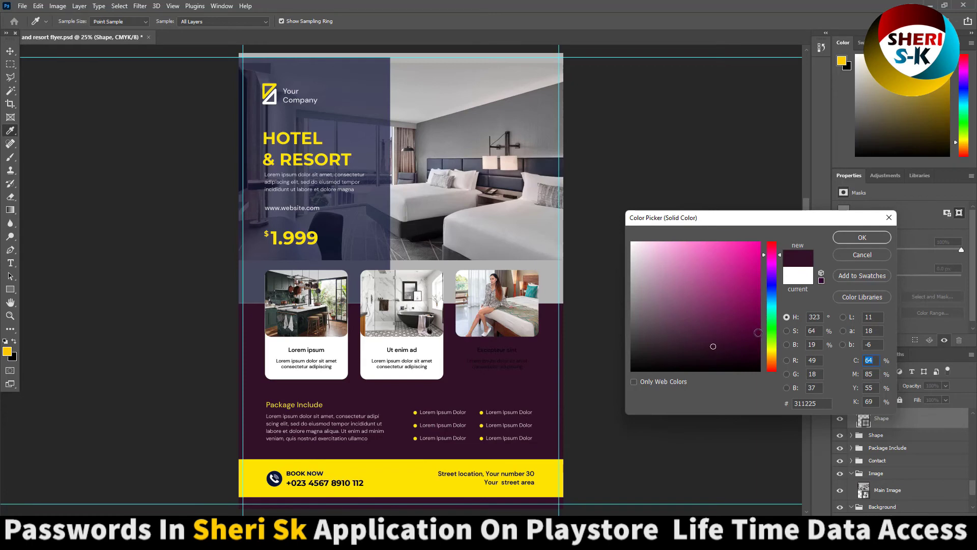
pyautogui.click(851, 256)
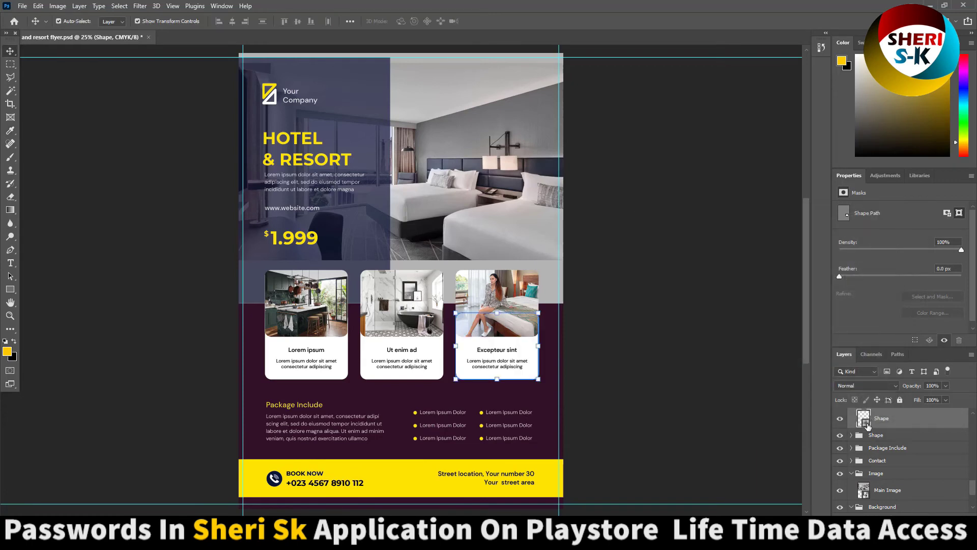
pyautogui.doubleClick(866, 423)
pyautogui.moveTo(773, 340); pyautogui.dragTo(774, 323)
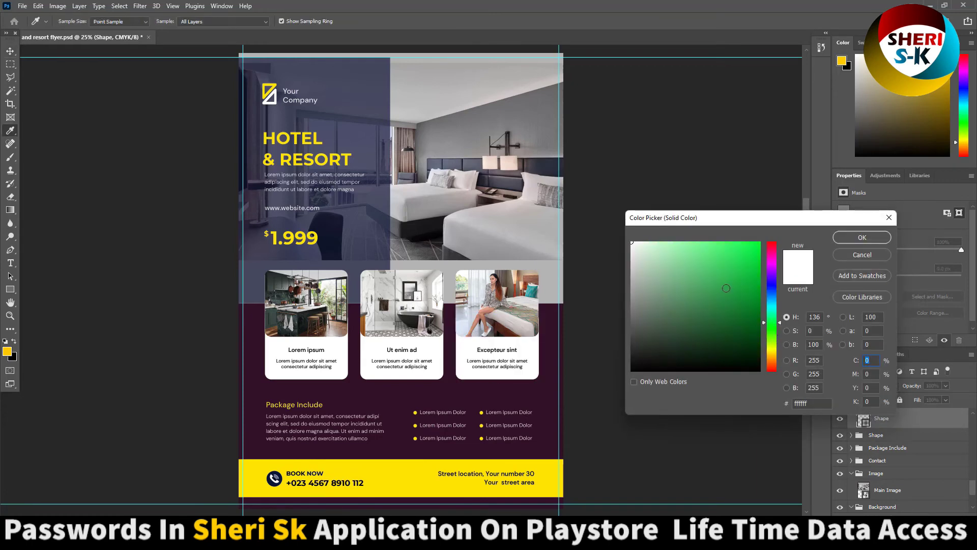
pyautogui.click(694, 283)
pyautogui.click(696, 297)
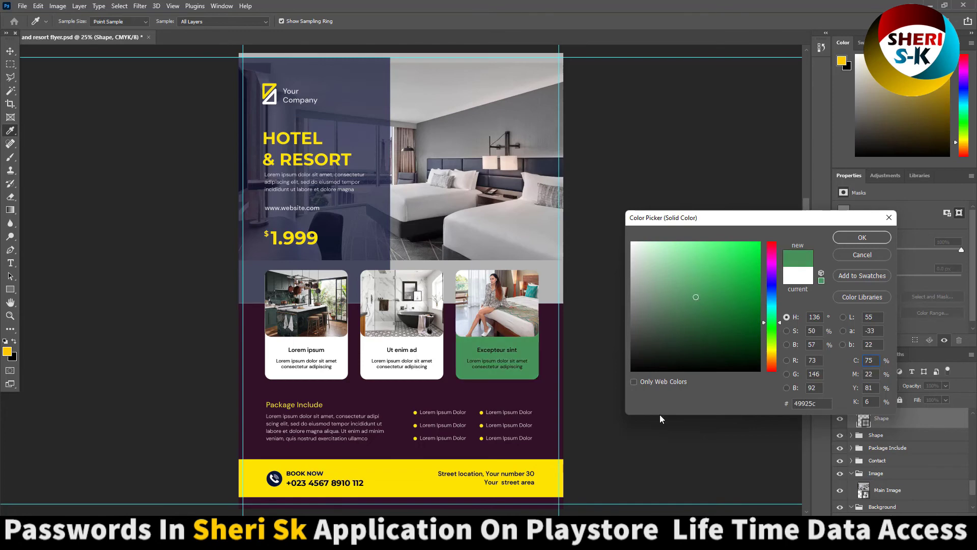
pyautogui.click(553, 471)
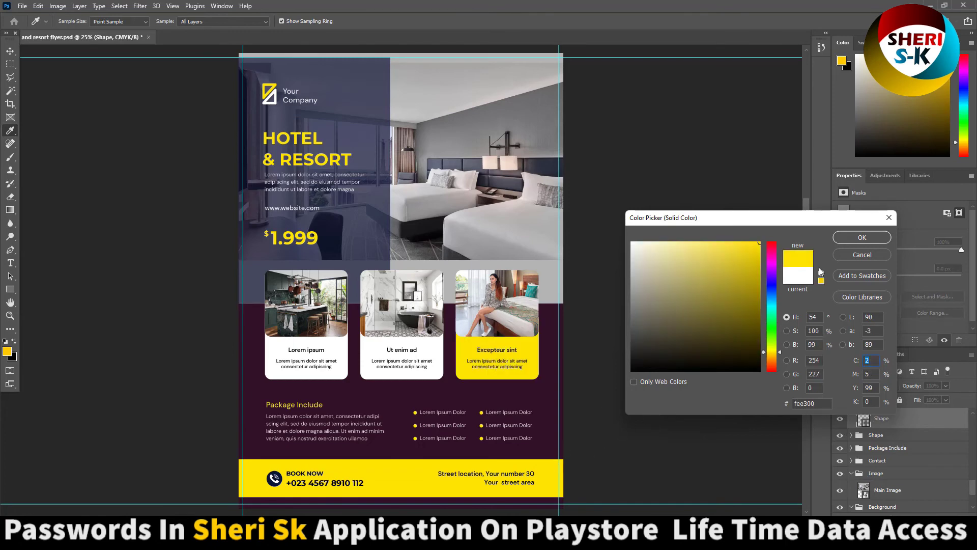
pyautogui.click(853, 241)
# Give the second and first cards the same footer yellow #fee300.
pyautogui.click(426, 353)
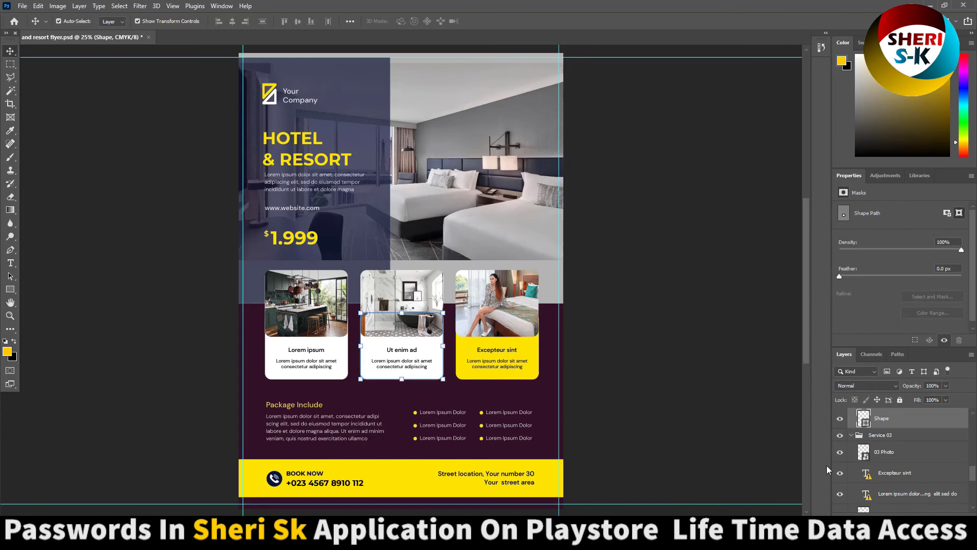
pyautogui.doubleClick(863, 417)
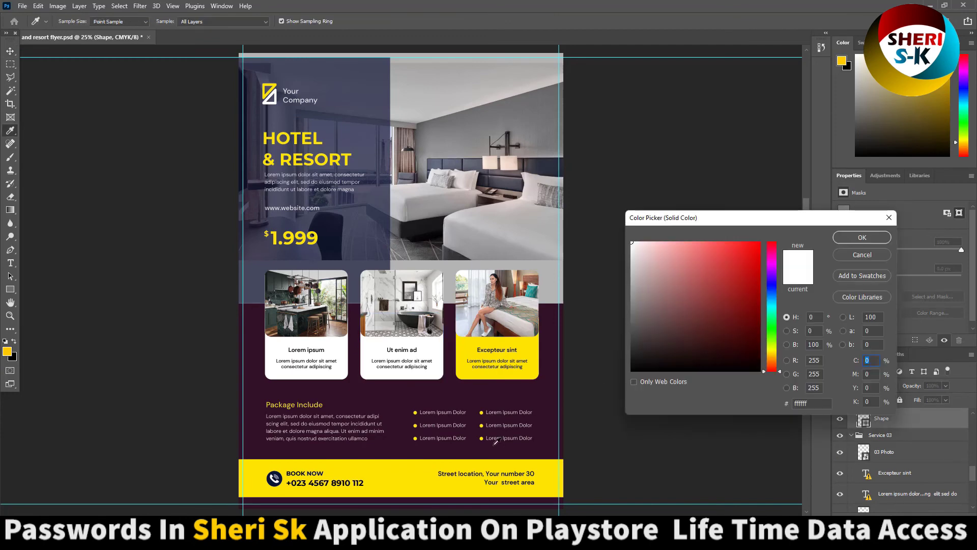
pyautogui.click(414, 476)
pyautogui.press('Return')
pyautogui.click(339, 374)
pyautogui.doubleClick(865, 421)
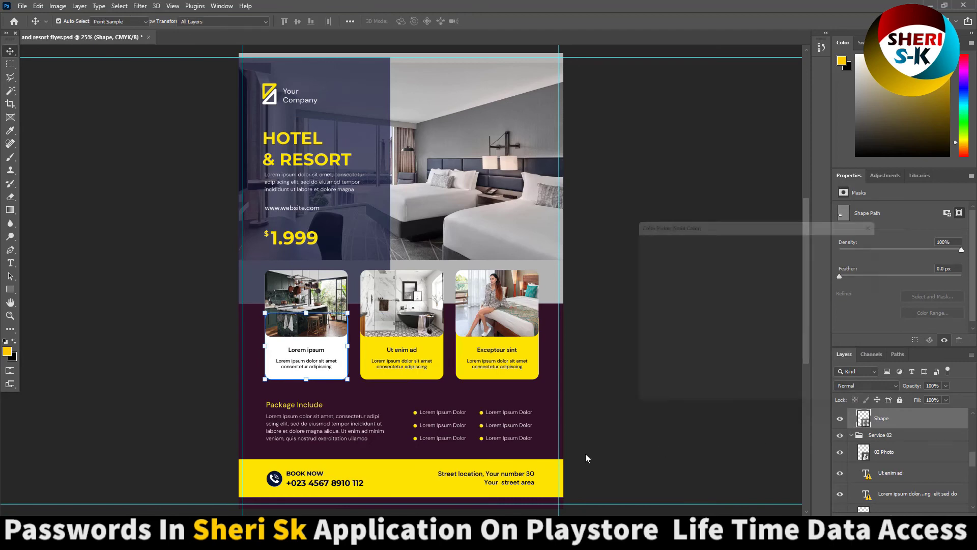
pyautogui.click(390, 476)
pyautogui.press('Return')
pyautogui.click(598, 391)
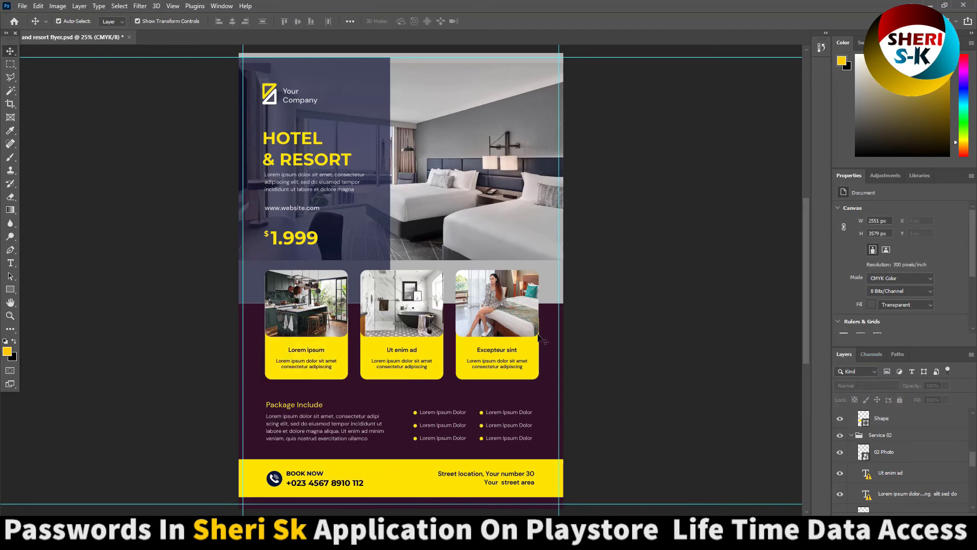